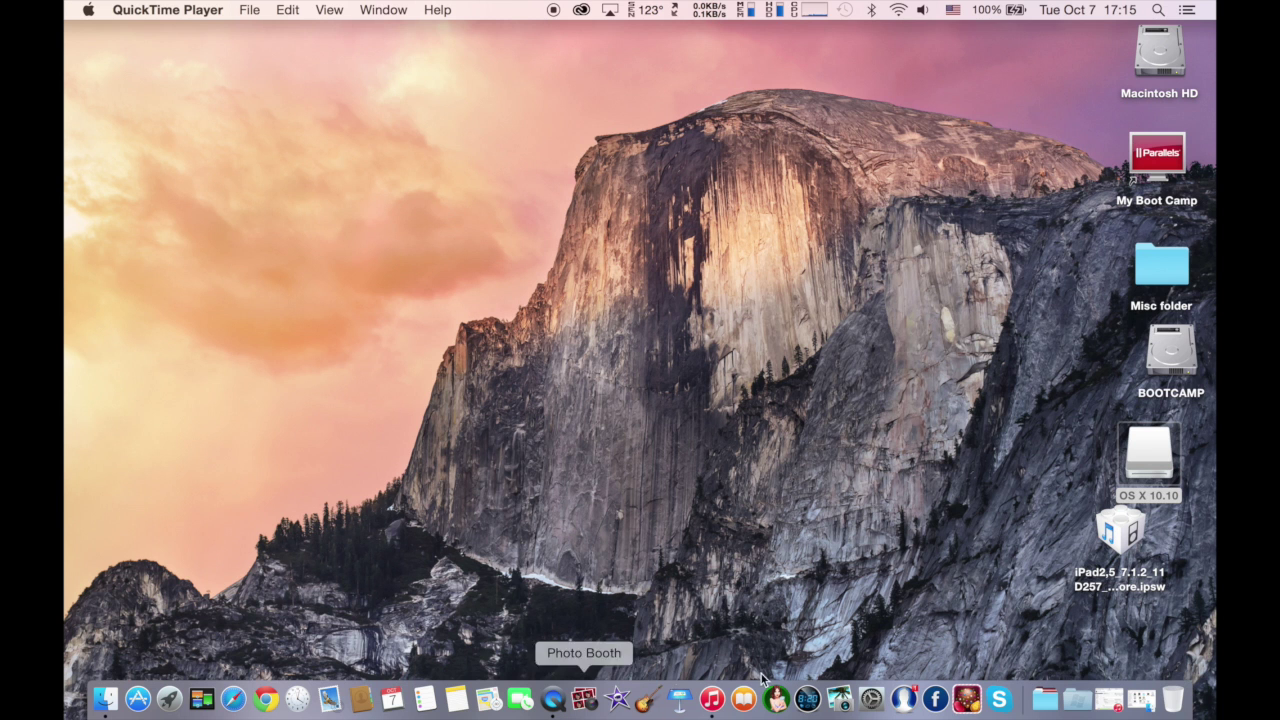
Open iTunes and scroll the iPad mini Summary to view iOS 8.0 and the Backups section.
click(714, 703)
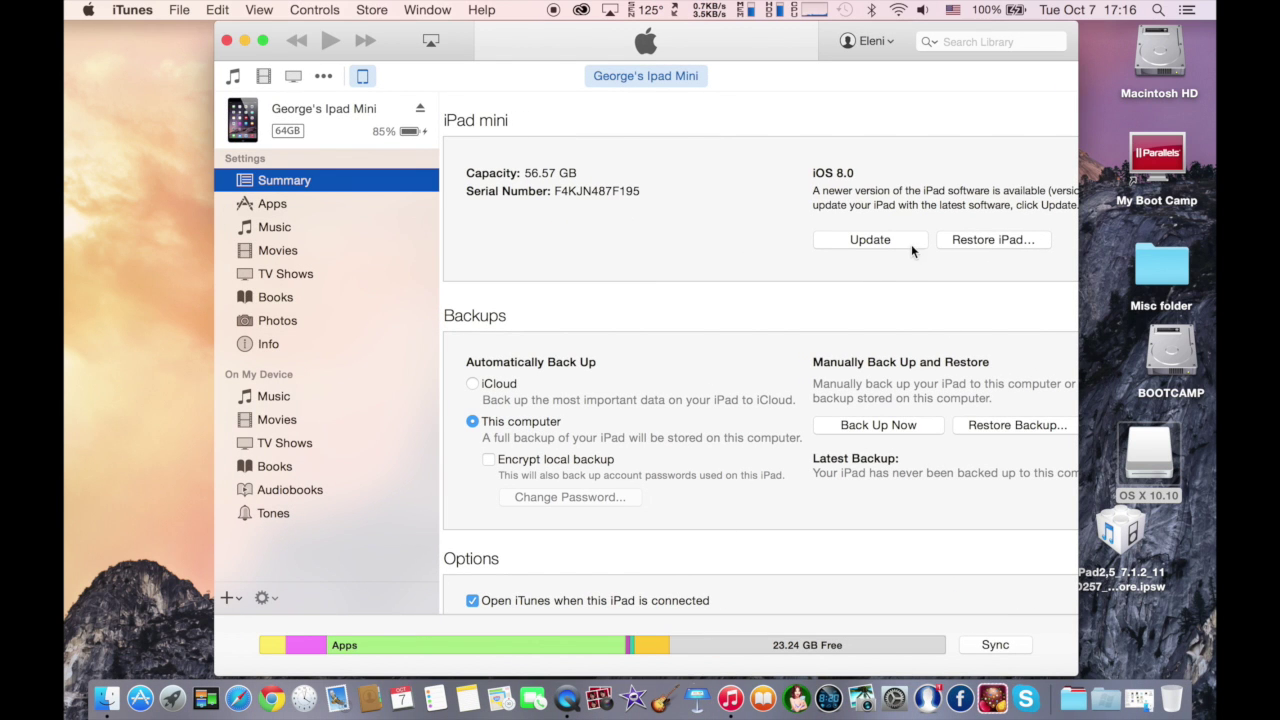
scroll(799, 360, down, 2)
scroll(980, 354, right, 3)
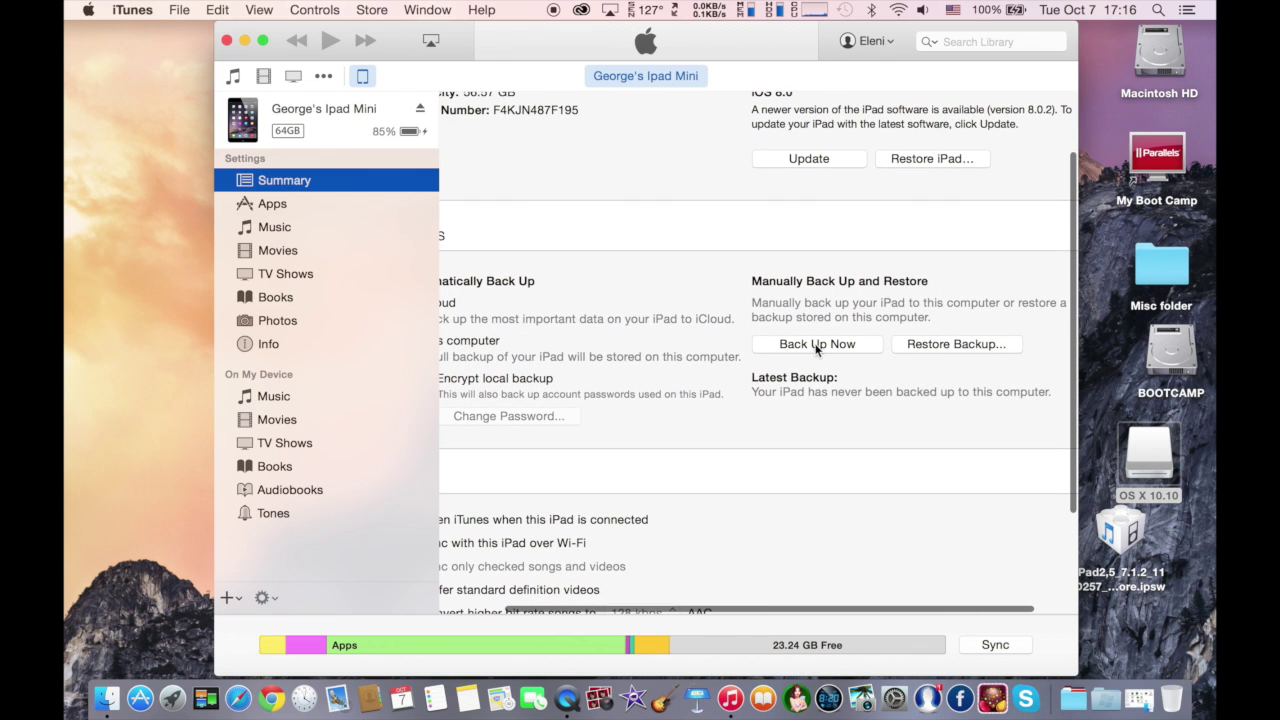
scroll(746, 357, left, 3)
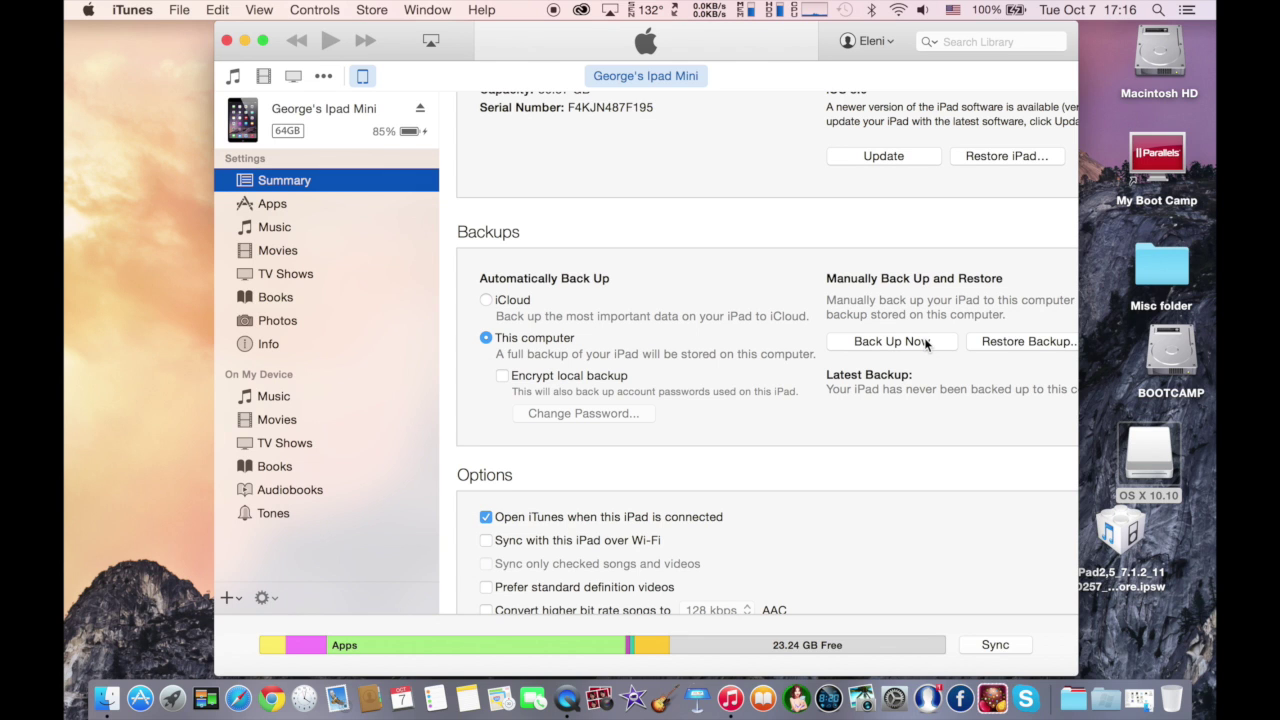
scroll(863, 262, up, 3)
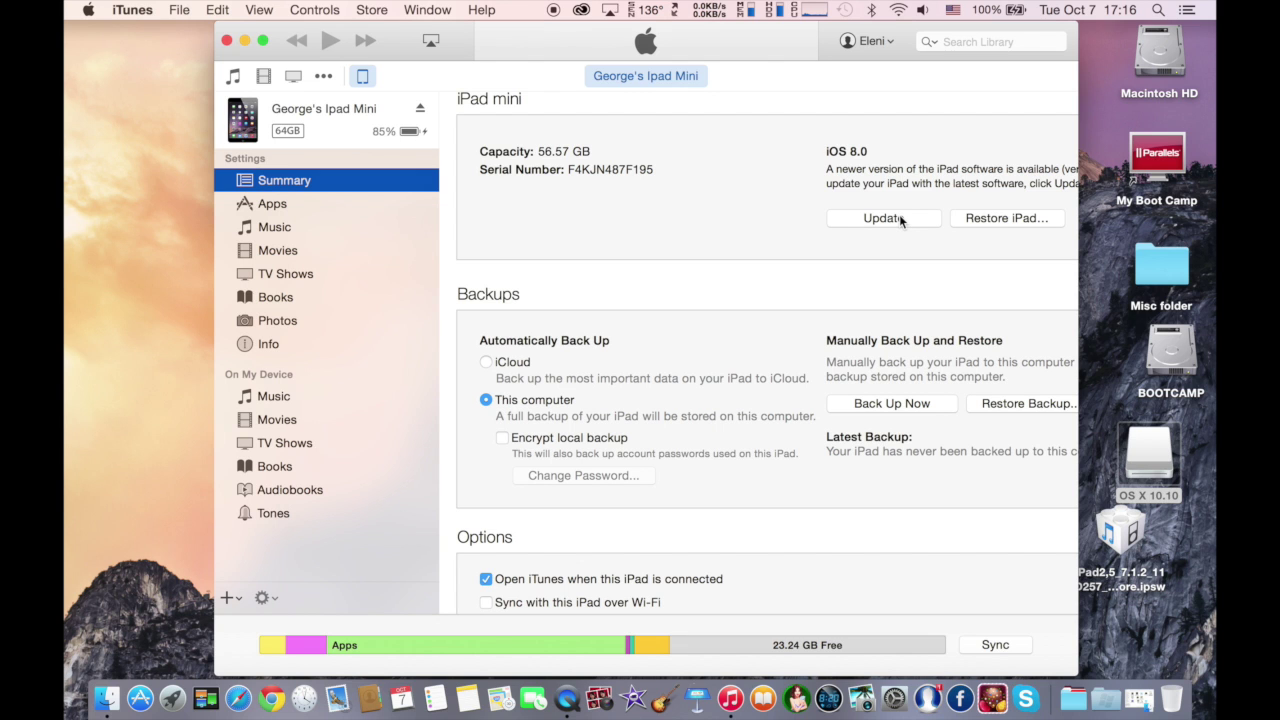
Bring up the firmware file chooser via Option-Update and try dropping the desktop .ipsw into it.
alt+click(899, 214)
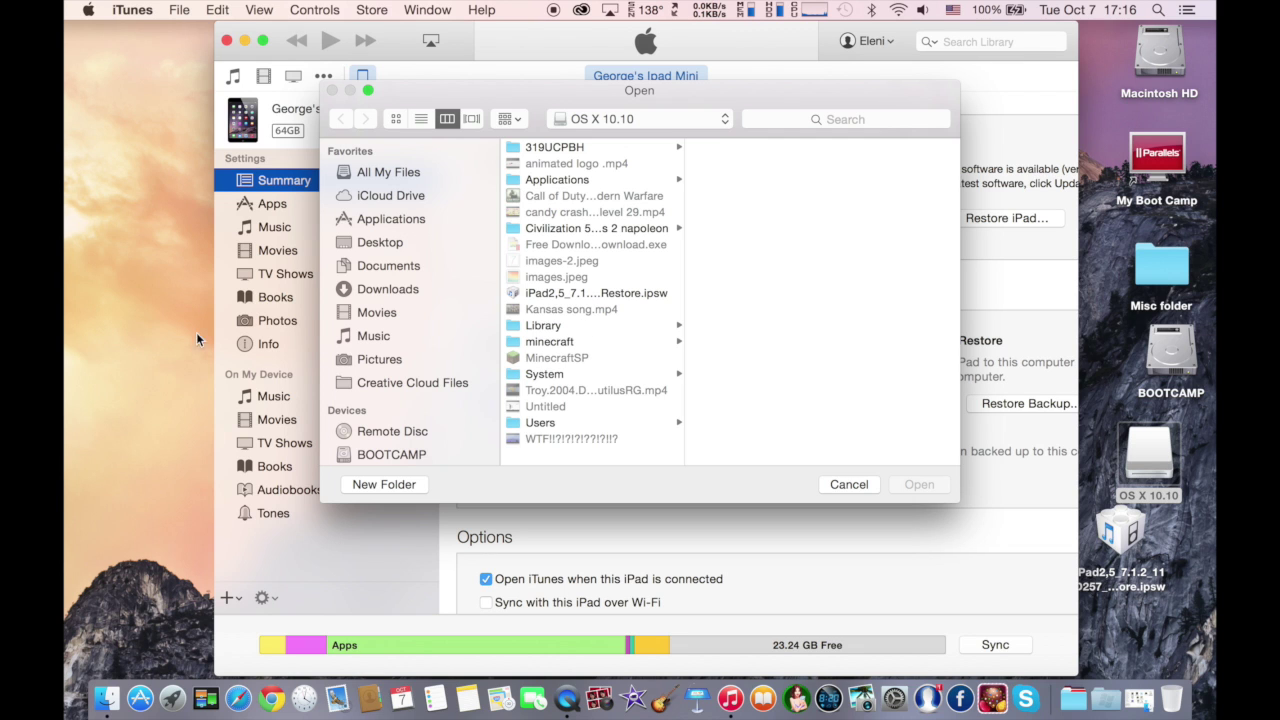
scroll(412, 260, down, 3)
scroll(412, 285, up, 3)
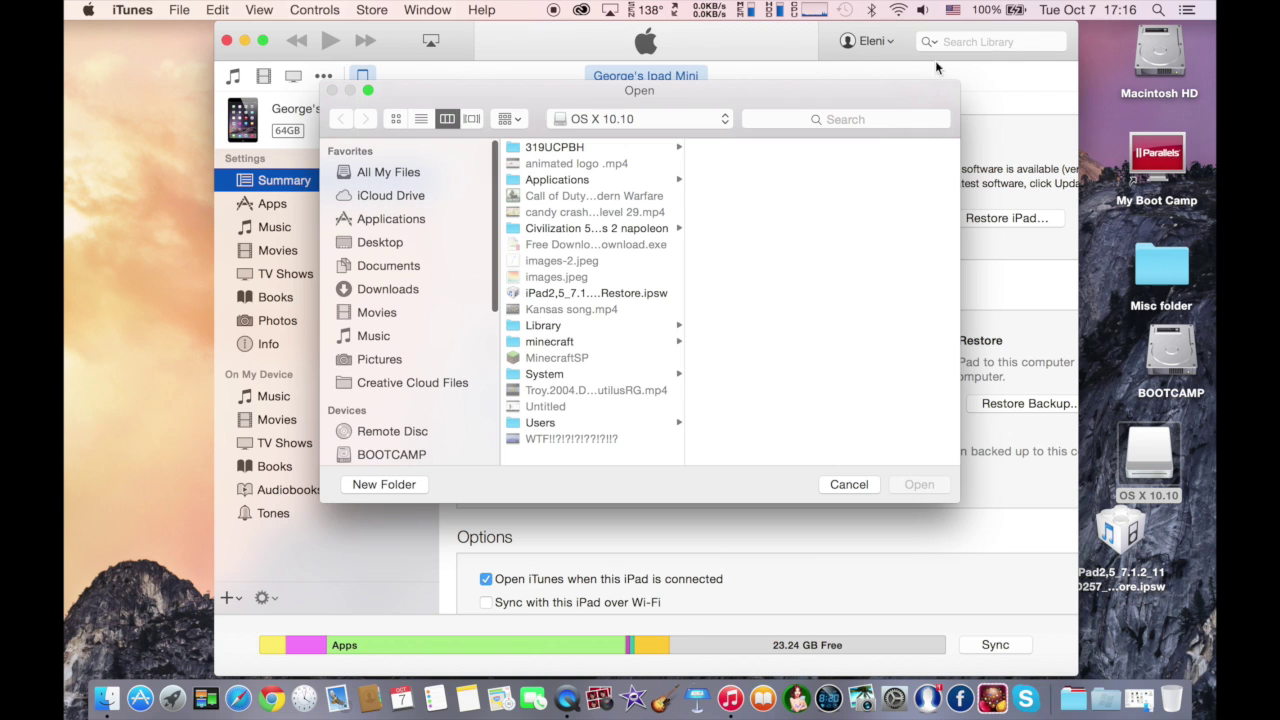
drag(1127, 558, 1152, 566)
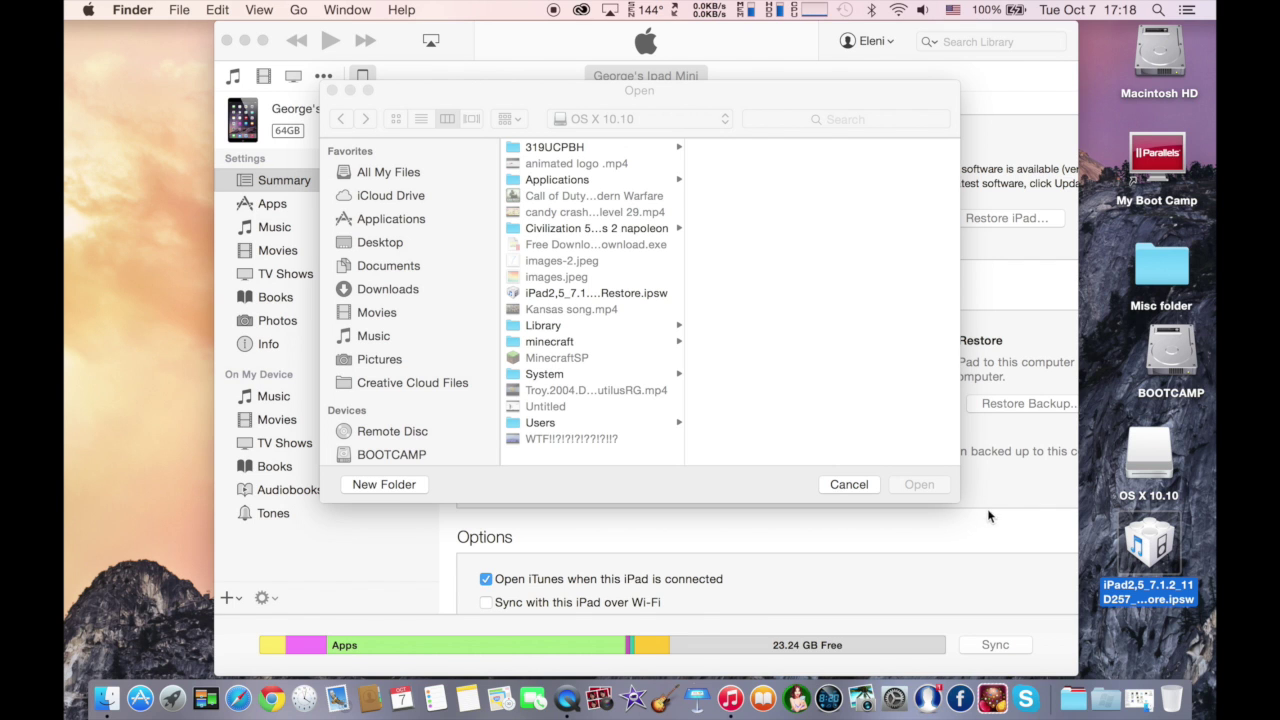
Reopen the firmware chooser and select iPad2,5_7.1.2_11D257_Restore.ipsw from the Desktop.
click(844, 490)
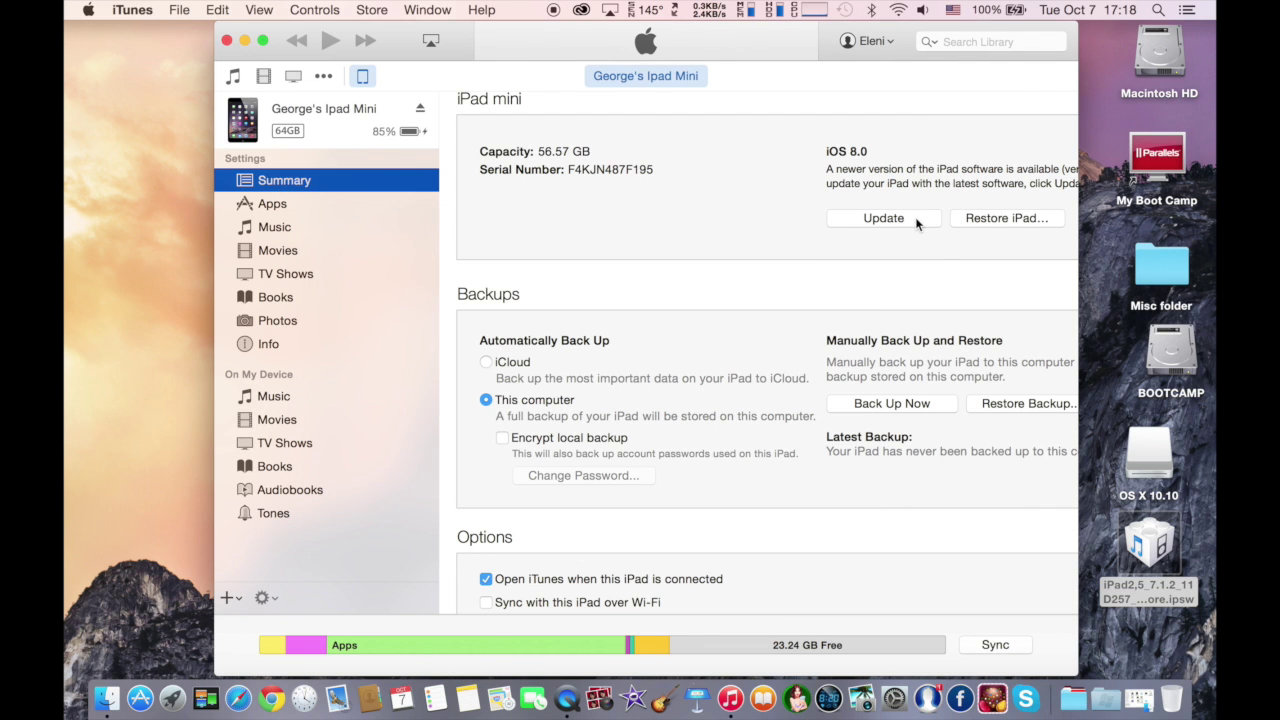
alt+click(917, 220)
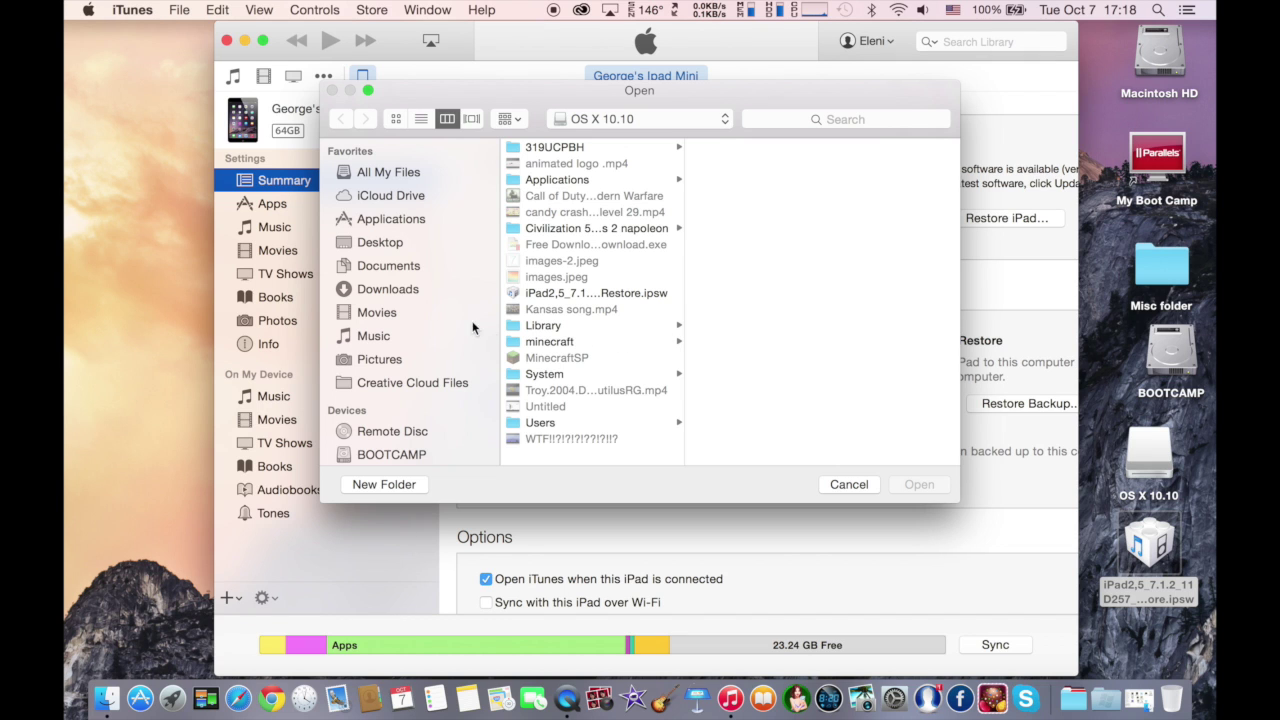
click(391, 247)
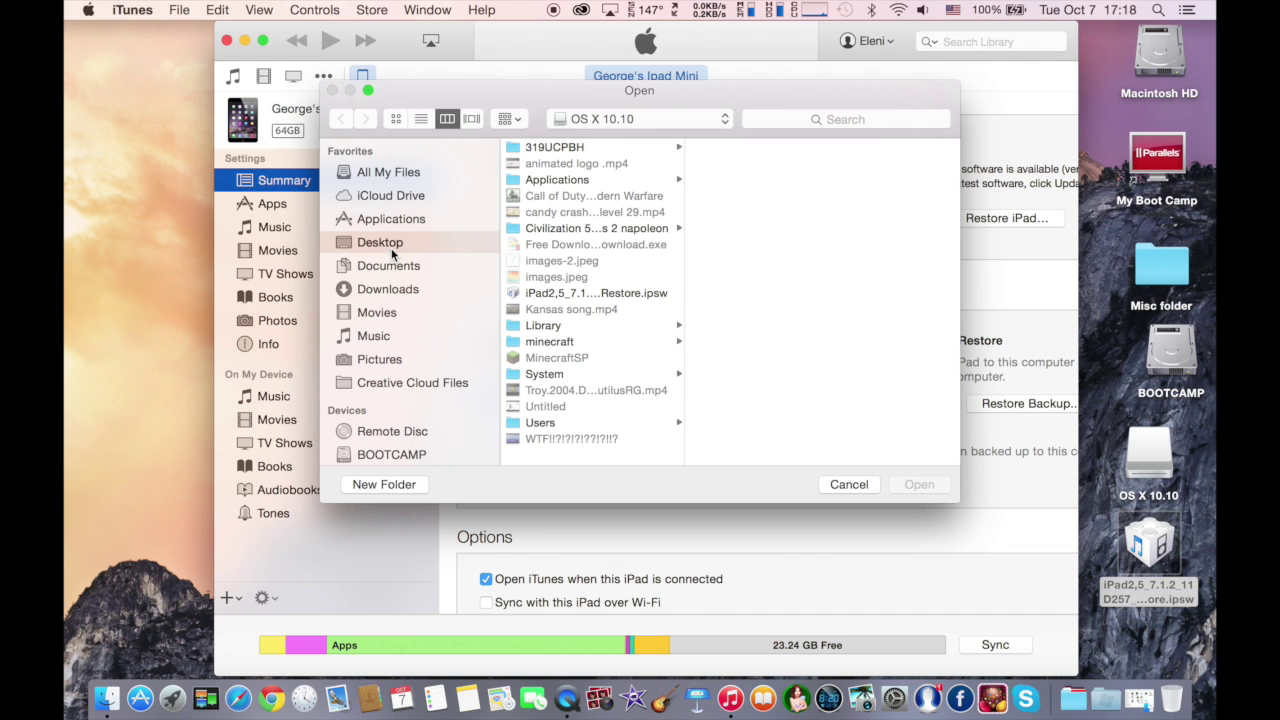
click(601, 148)
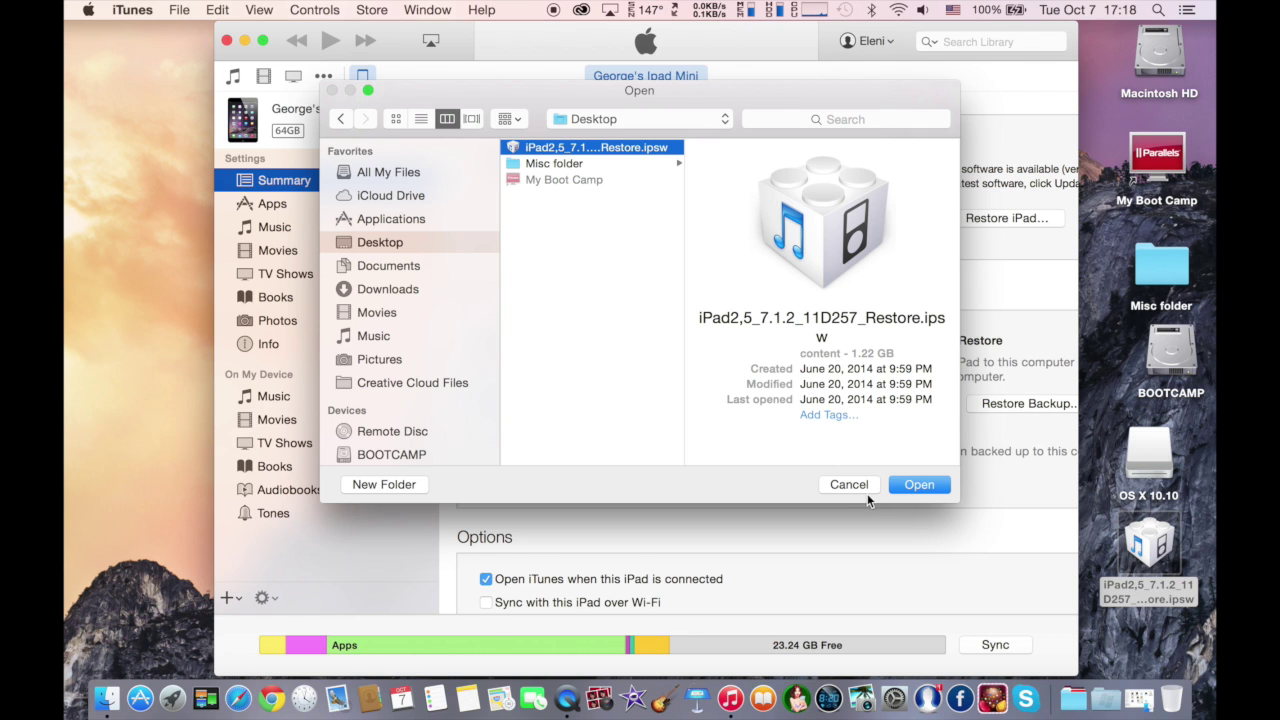
Load the selected iPad2,5 iOS 7.1.2 .ipsw to bring up the update confirmation.
click(913, 489)
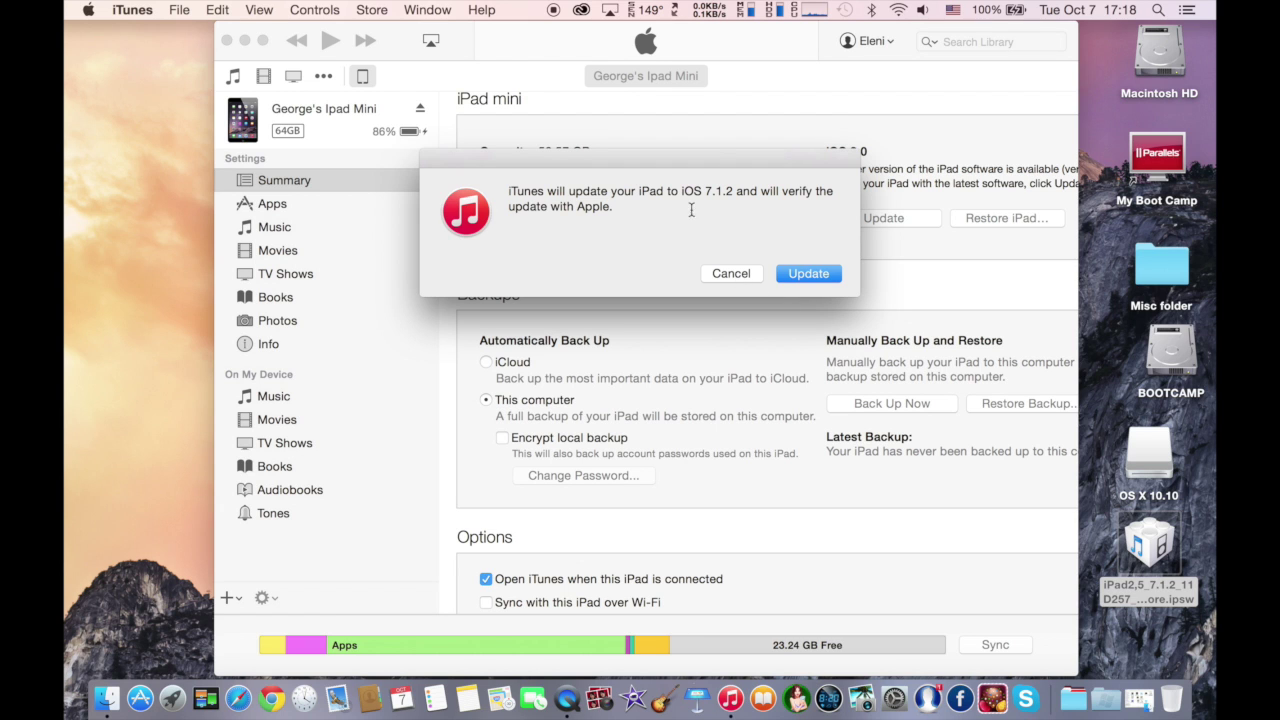
Cancel the iOS 7.1.2 update confirmation, returning to the iPad mini Summary.
click(752, 279)
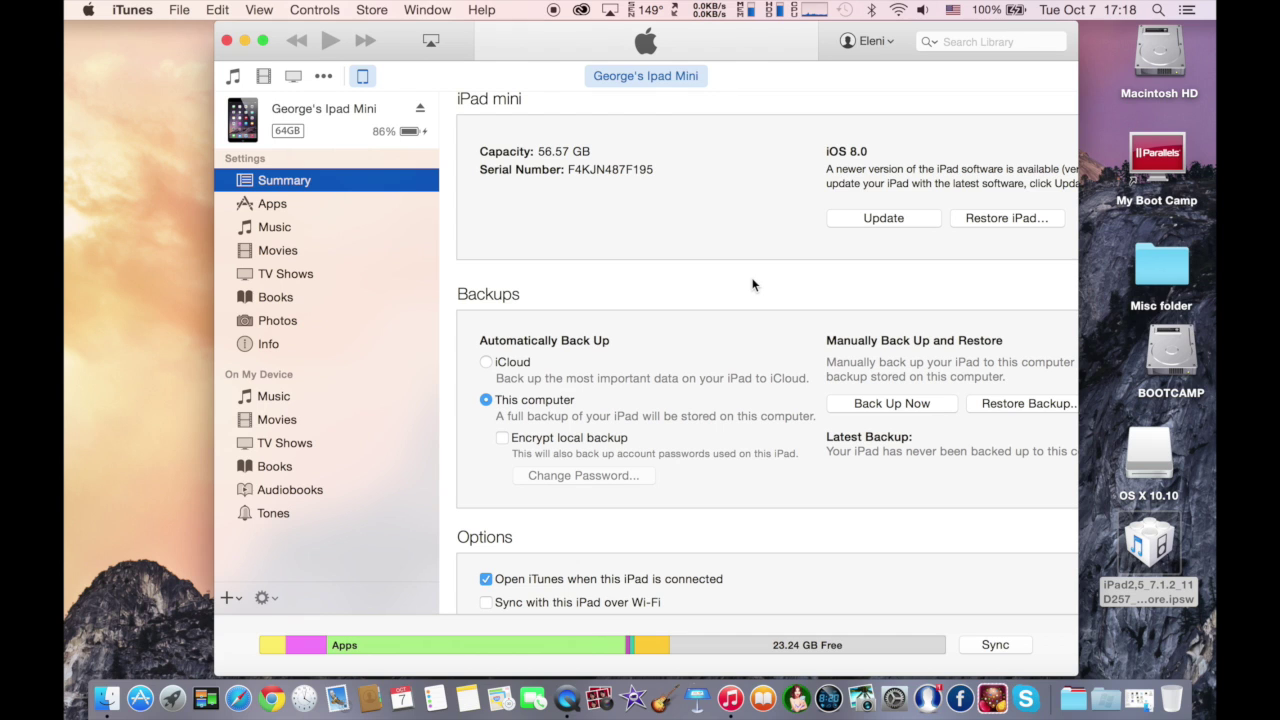